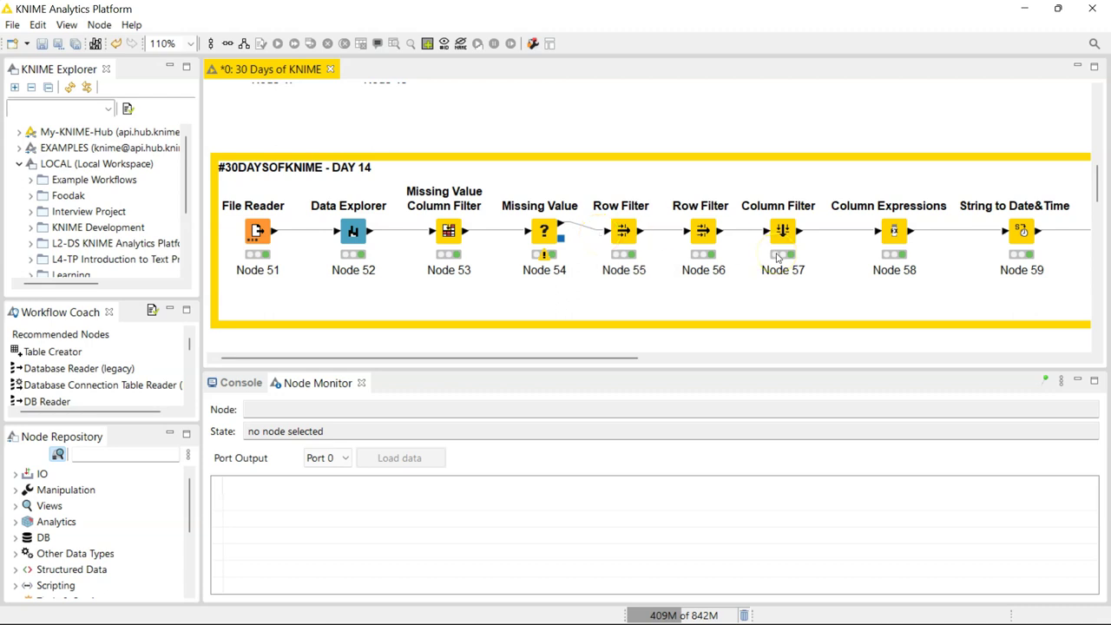
Scroll the workflow canvas to bring Node 60 (Extract Date&Time Fields) into view
scroll(789, 228, right, 10)
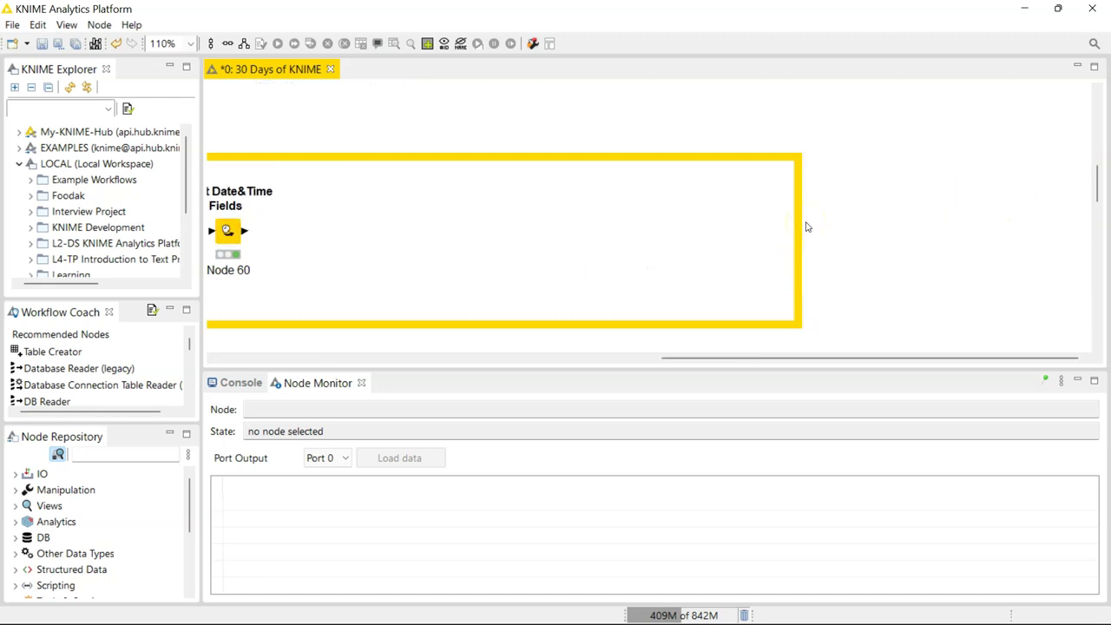
scroll(473, 222, left, 5)
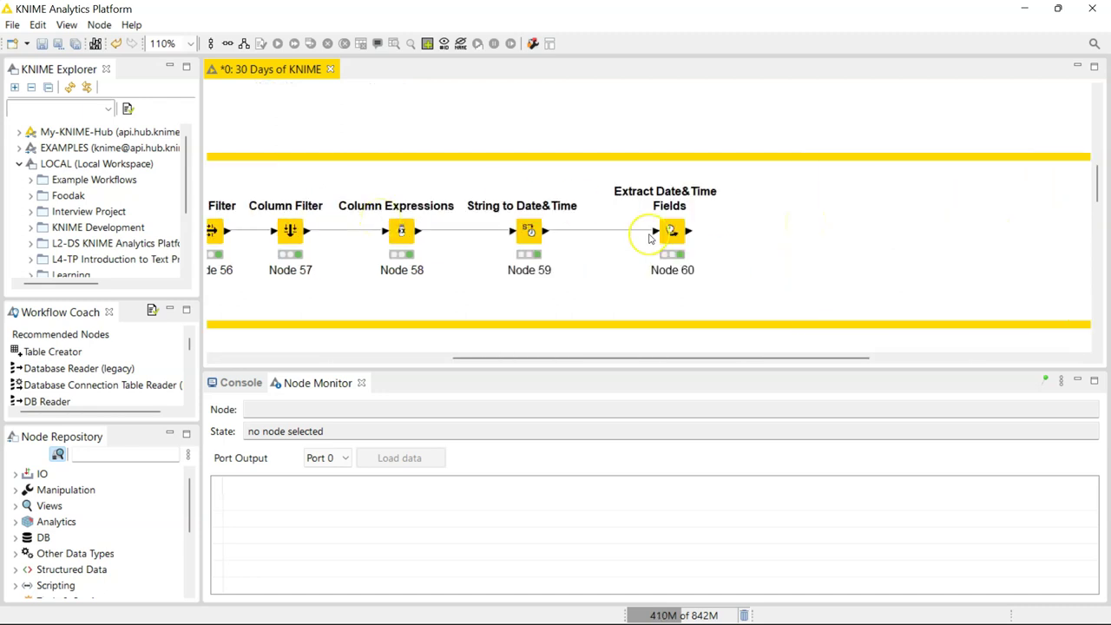
click(606, 283)
Search the Node Repository for 'rule en' and drop a Rule Engine node beside Node 60
click(130, 457)
text(r)
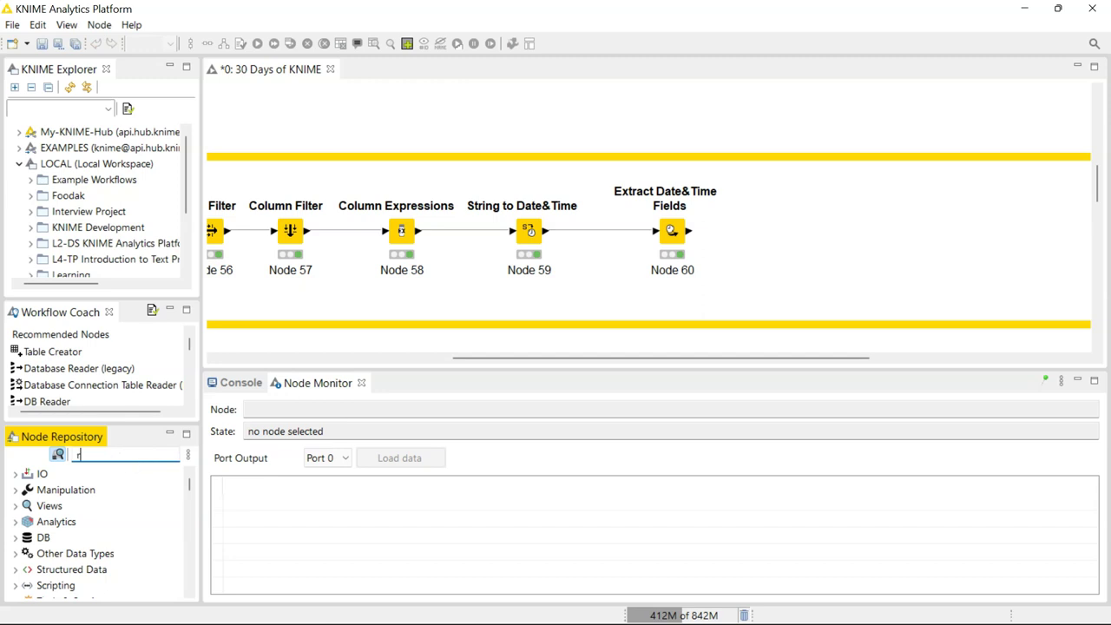
text(ule en)
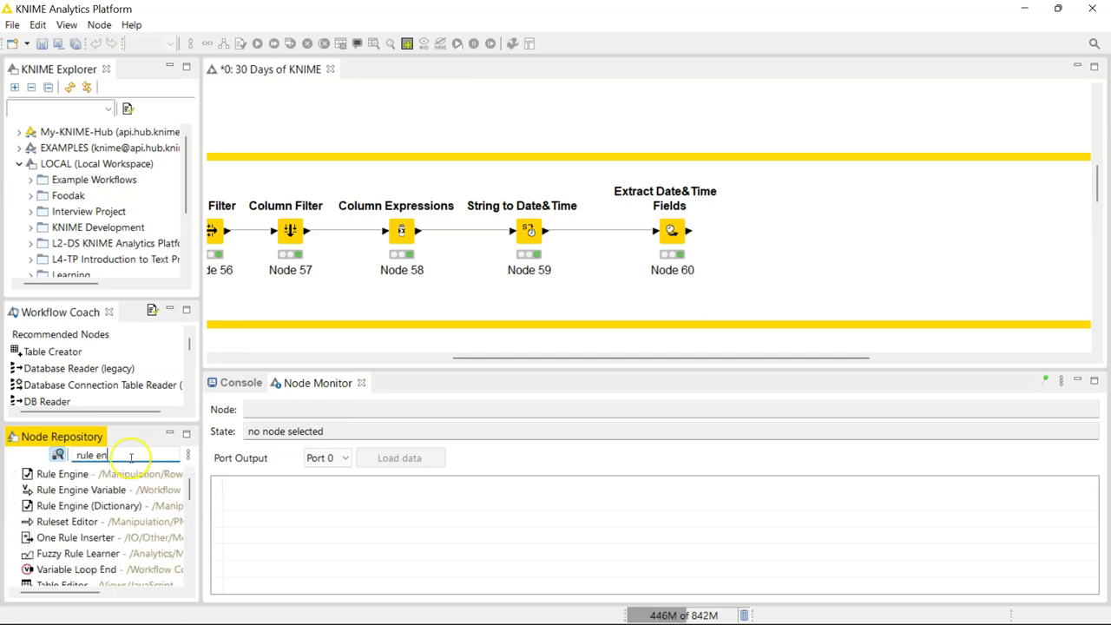
drag(119, 481, 774, 236)
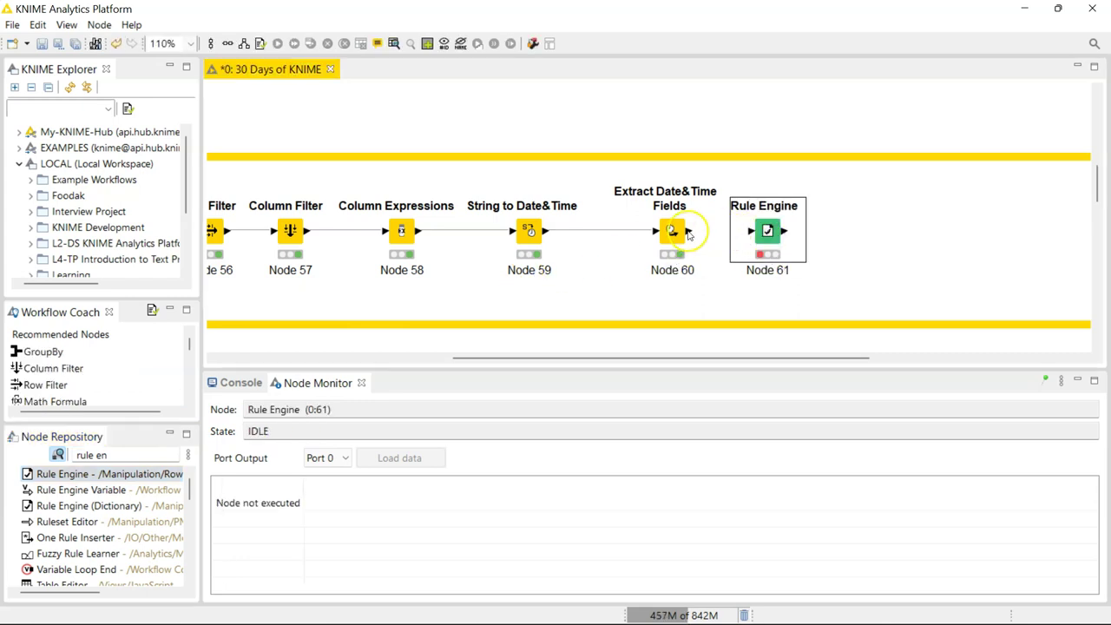
Connect Node 60's output port to the Rule Engine input and select the new node
drag(689, 233, 753, 234)
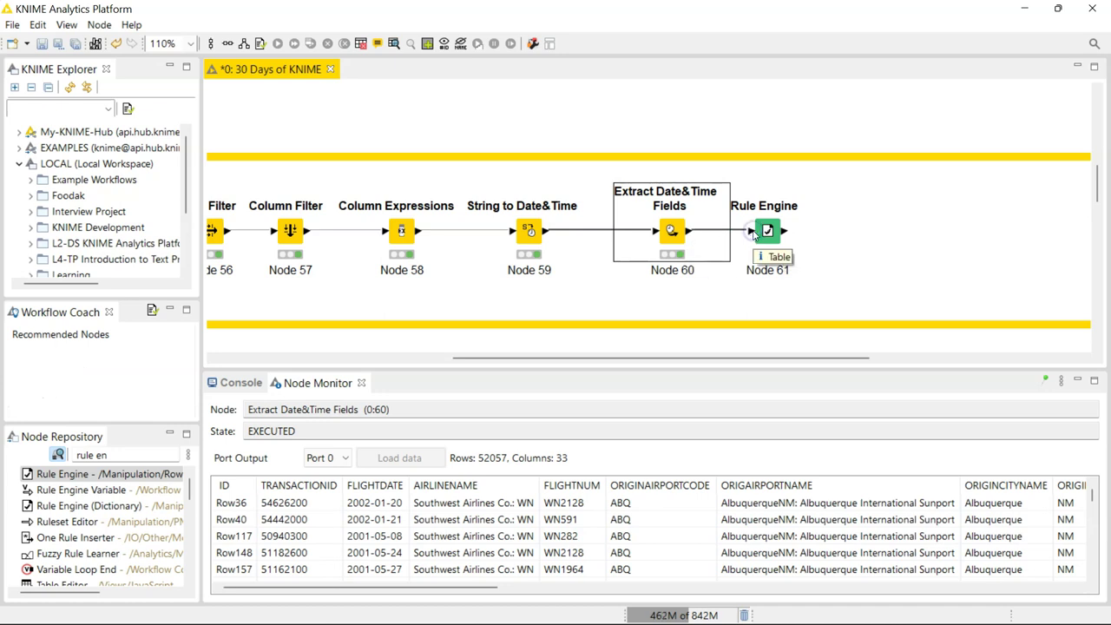
click(766, 231)
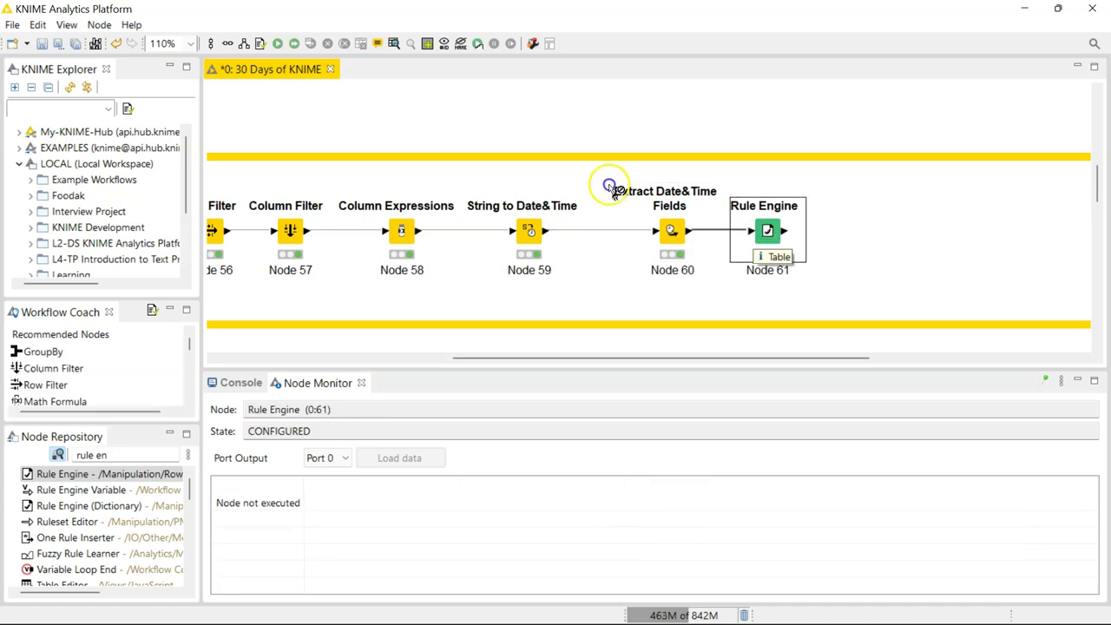
click(768, 243)
double_click(768, 243)
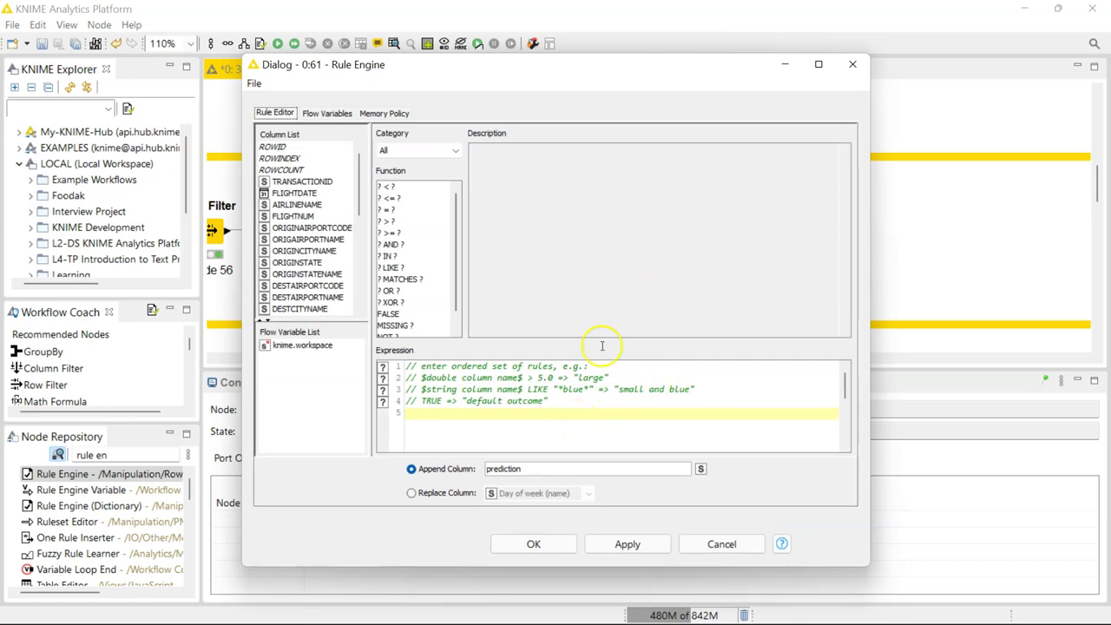
click(829, 66)
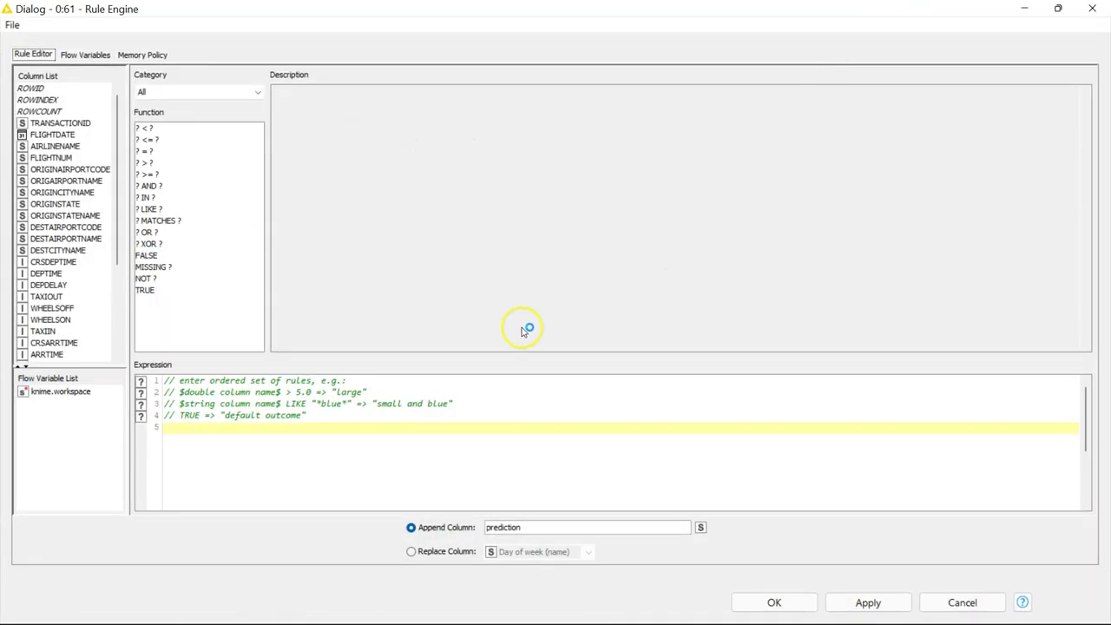
click(389, 430)
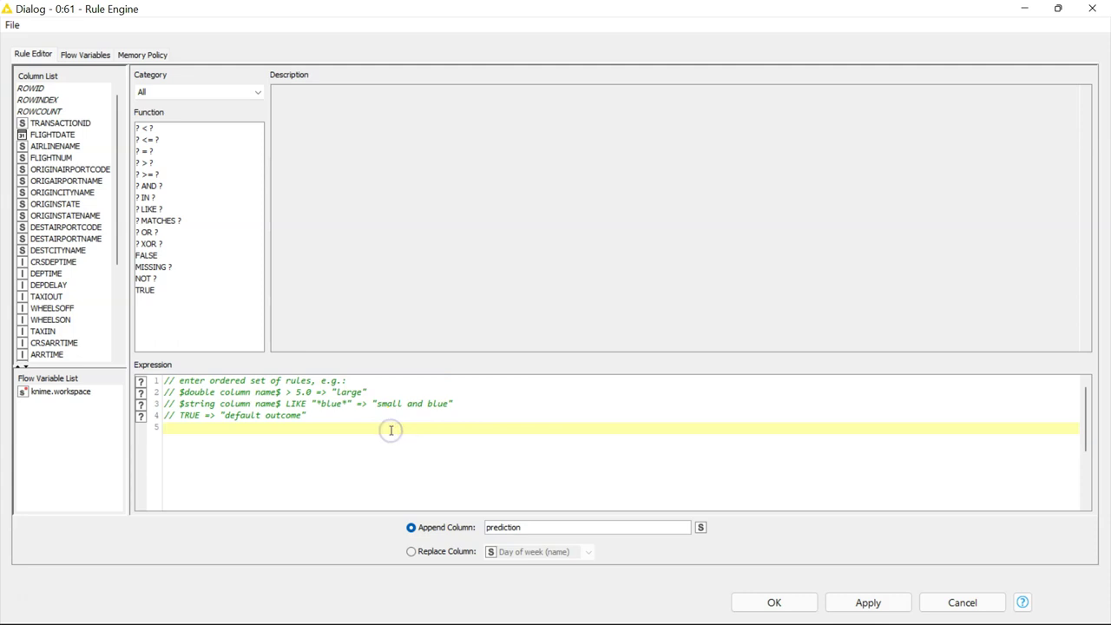
click(146, 129)
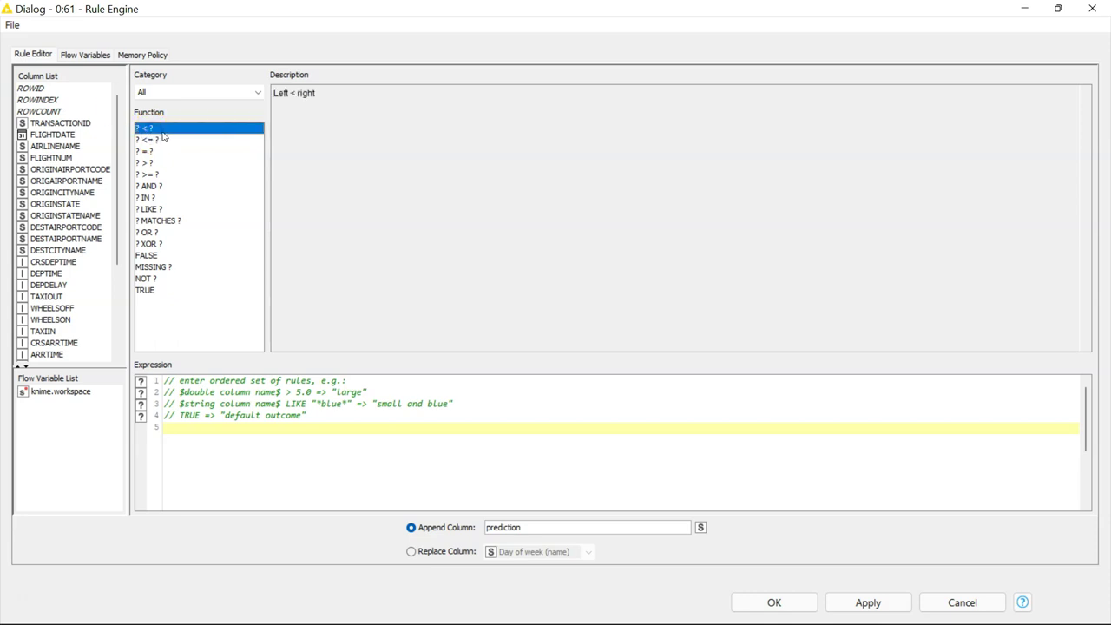
click(154, 140)
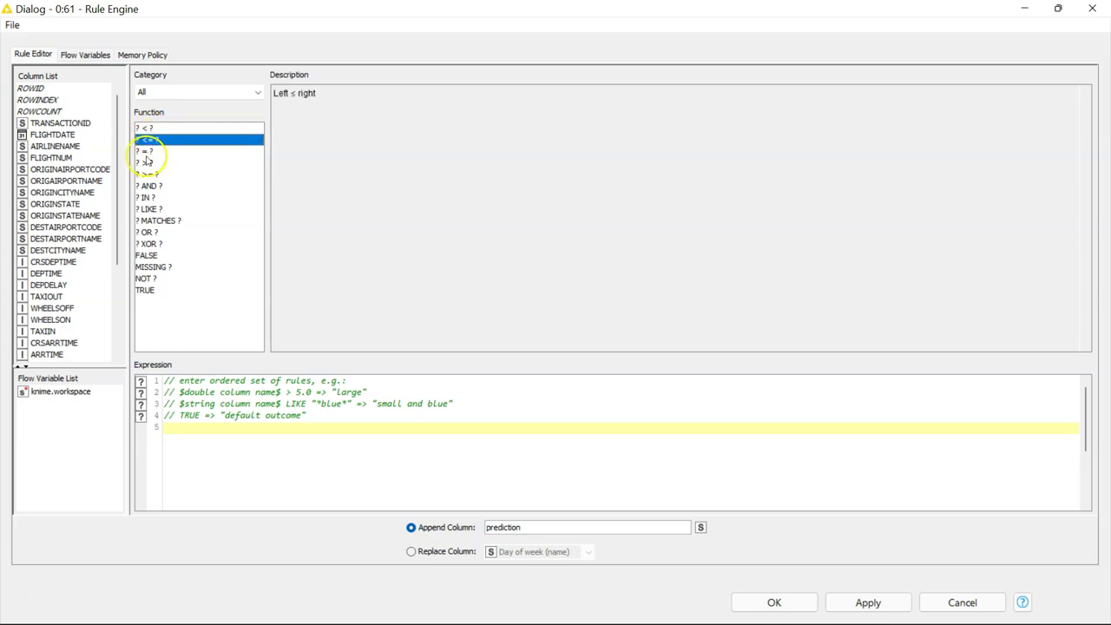
click(144, 152)
click(146, 164)
click(153, 186)
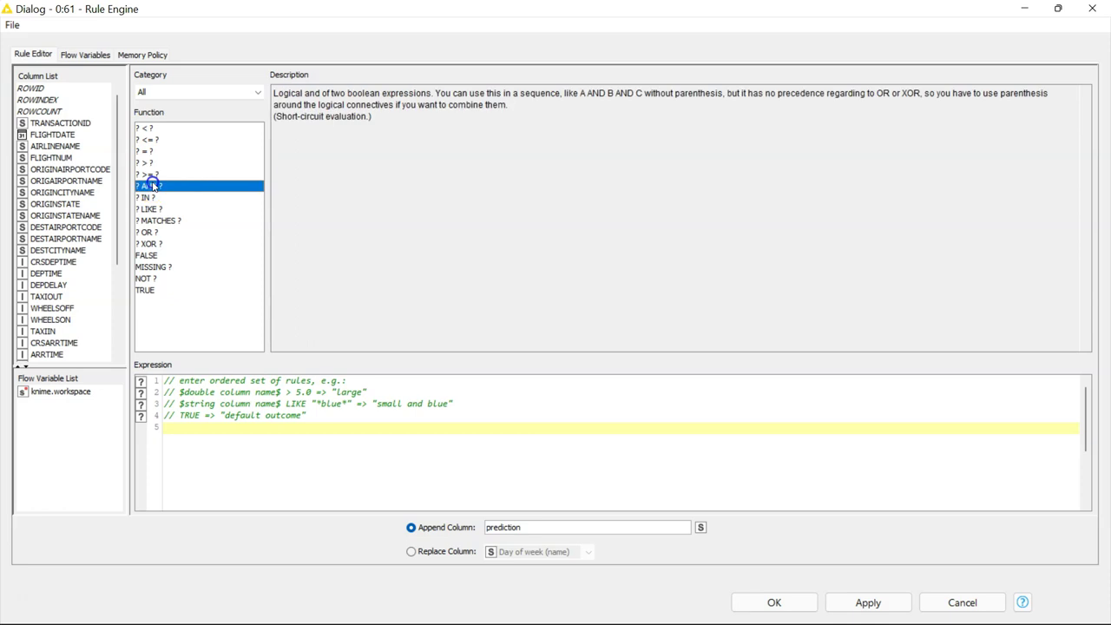
click(149, 197)
click(156, 220)
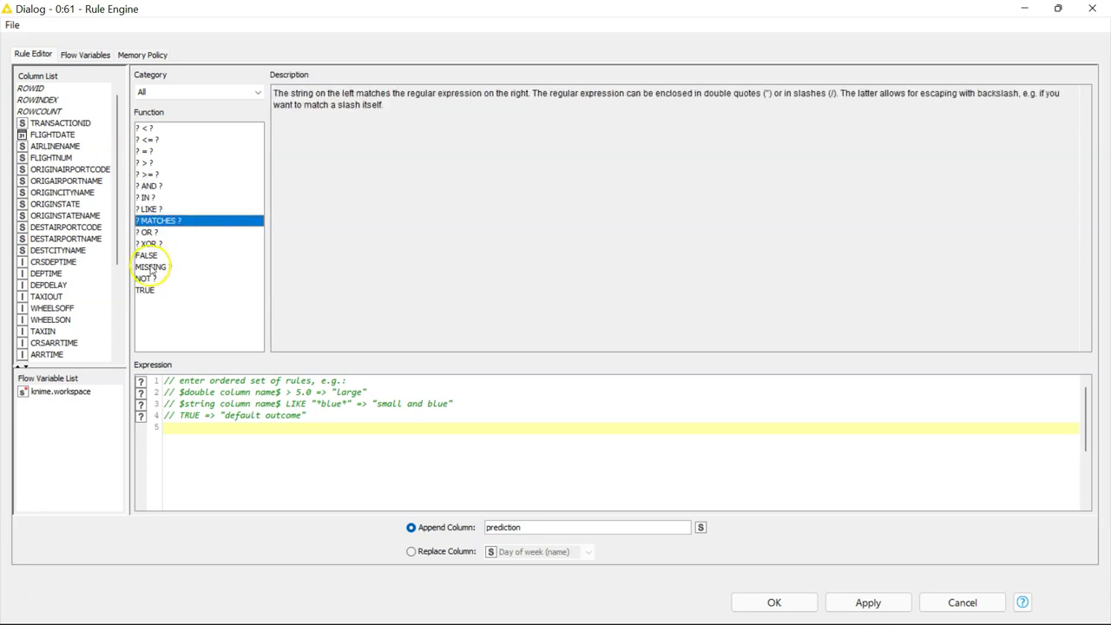
click(149, 267)
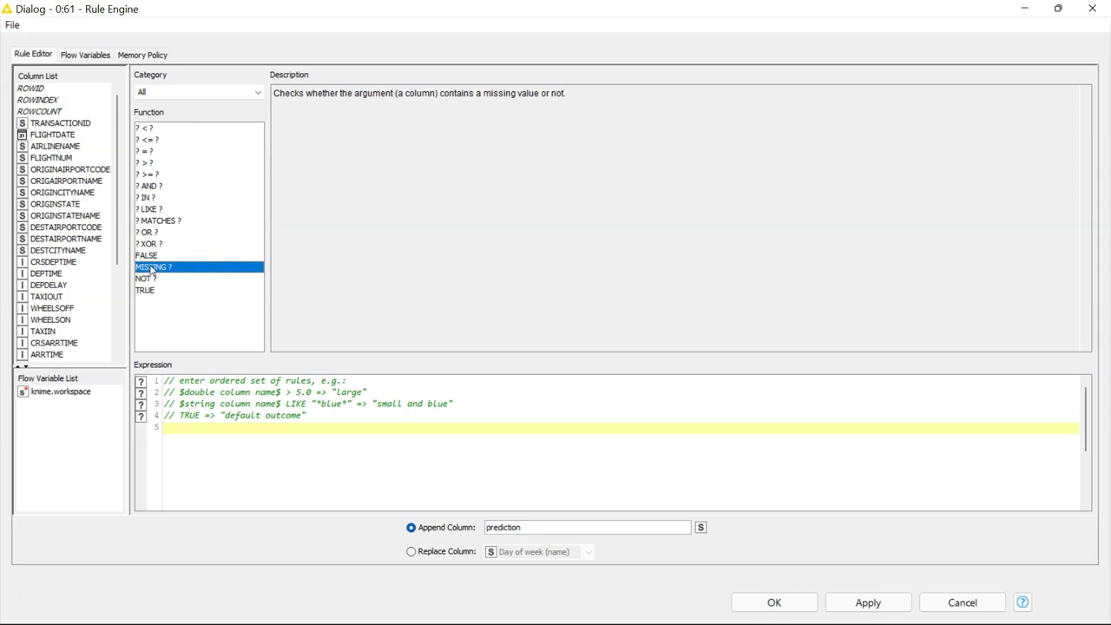
click(177, 421)
click(960, 603)
Select Node 60 and scroll its output table to compare Day of week numbers with names
click(714, 235)
mouse_move(1005, 596)
mouse_down()
mouse_move(923, 585)
mouse_move(1005, 588)
mouse_up()
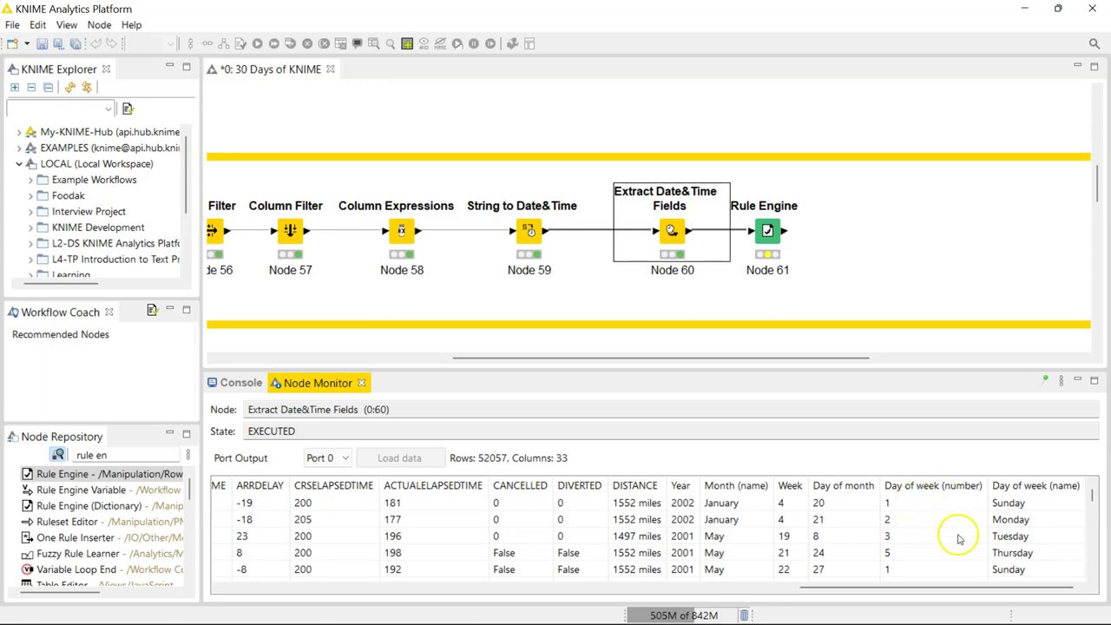
scroll(959, 540, down, 5)
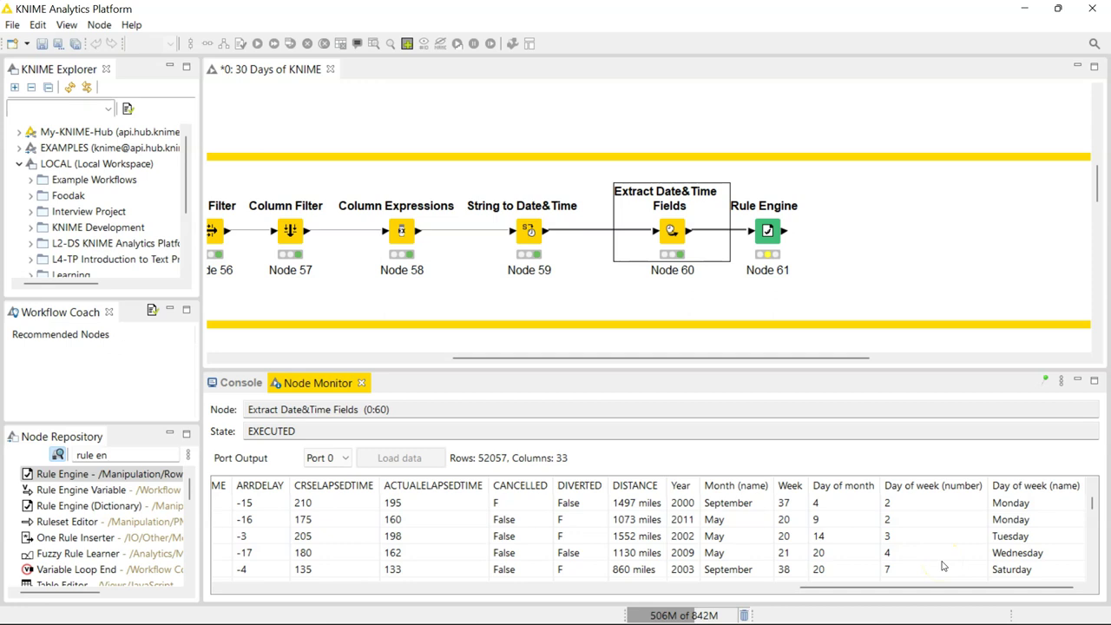
Reopen the Rule Engine configuration and insert the Day of week (number) column into the rule
double_click(767, 230)
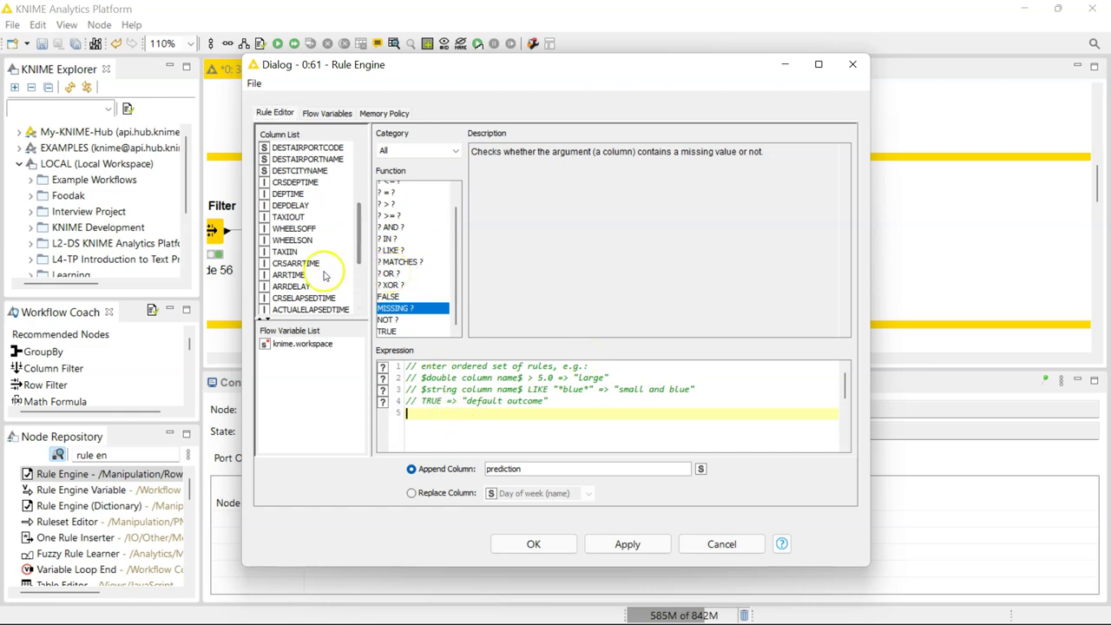
scroll(327, 276, down, 3)
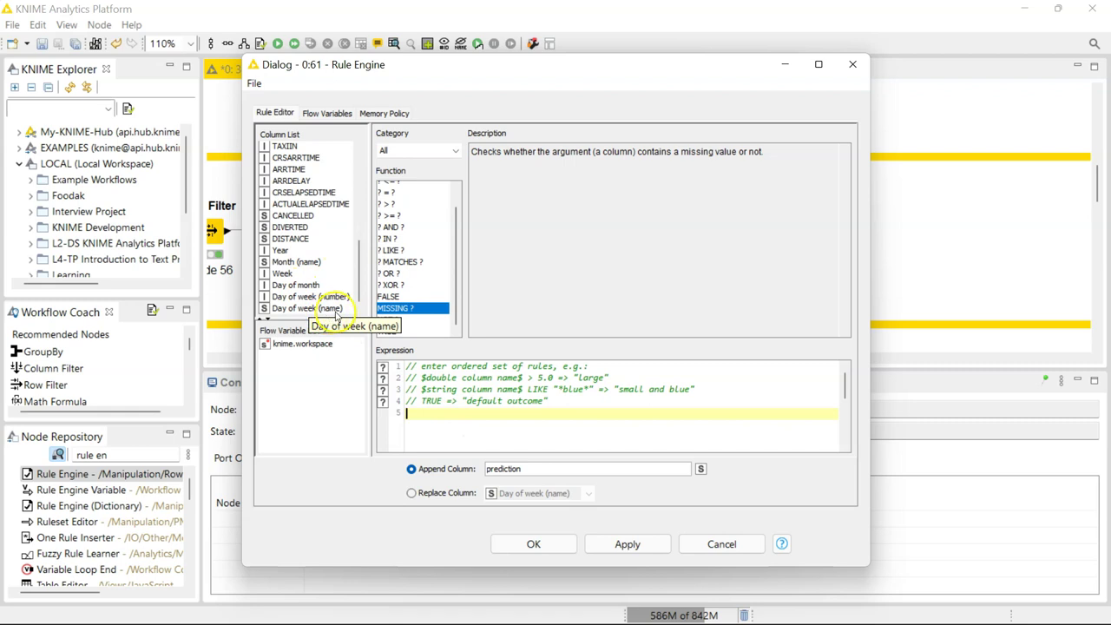
double_click(317, 297)
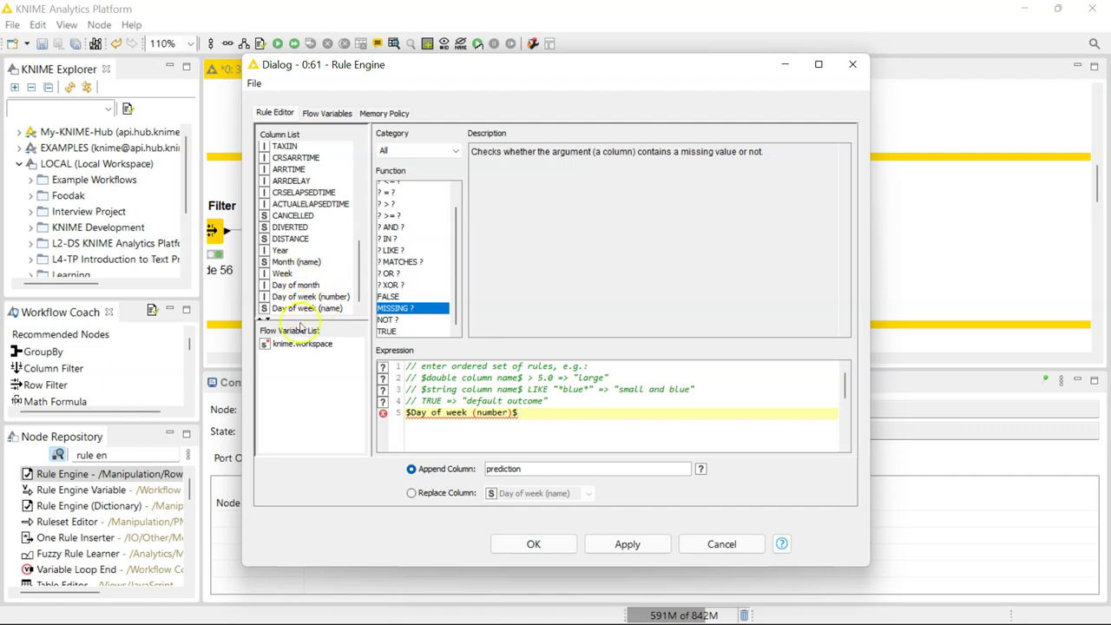
click(339, 310)
scroll(347, 222, up, 3)
scroll(319, 195, down, 3)
click(502, 366)
Rewrite the lowercase 'or' as OR and add Day of week (number) after it
key(BackSpace)
key(BackSpace)
text(O)
click(327, 300)
double_click(328, 300)
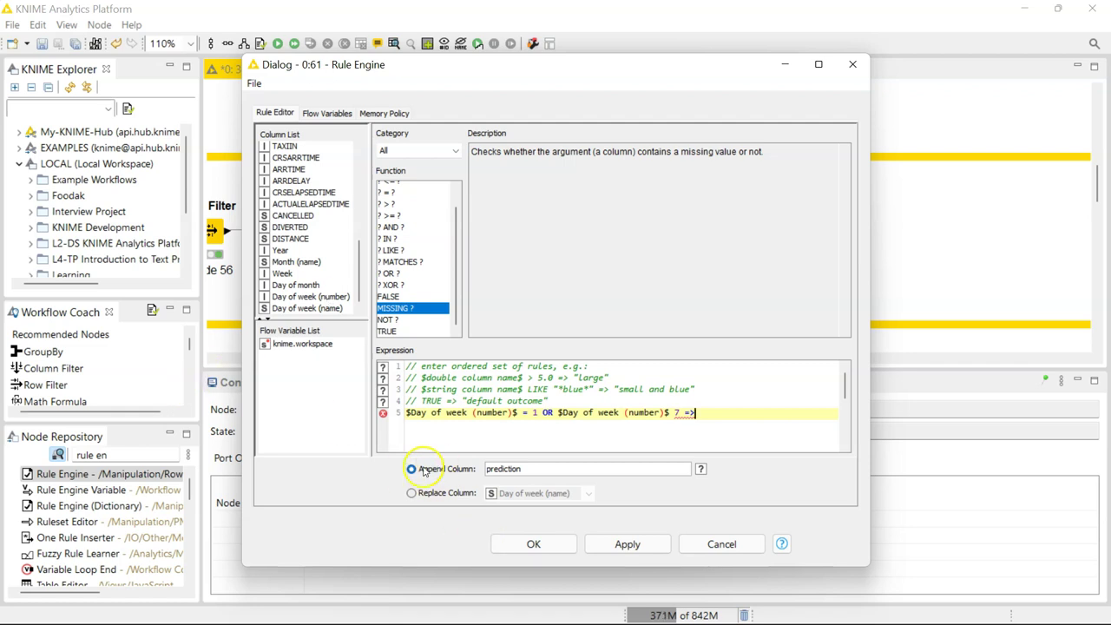
End the rule with "Weekend", add the missing = before 7, and start a new line
click(798, 408)
text("Weekend")
key(Return)
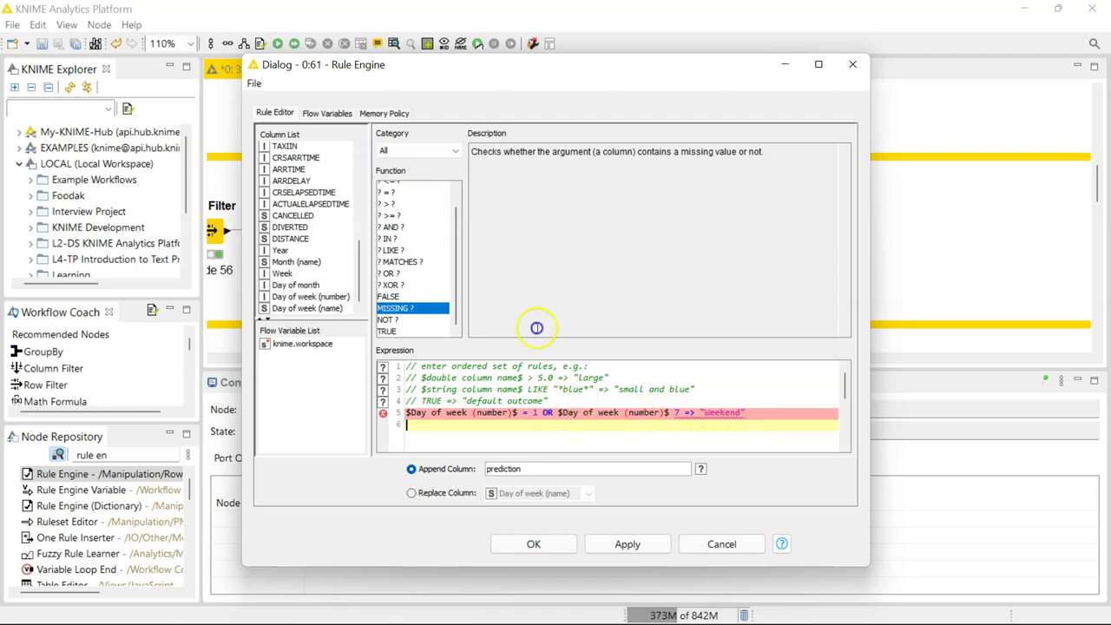
click(669, 412)
text(=)
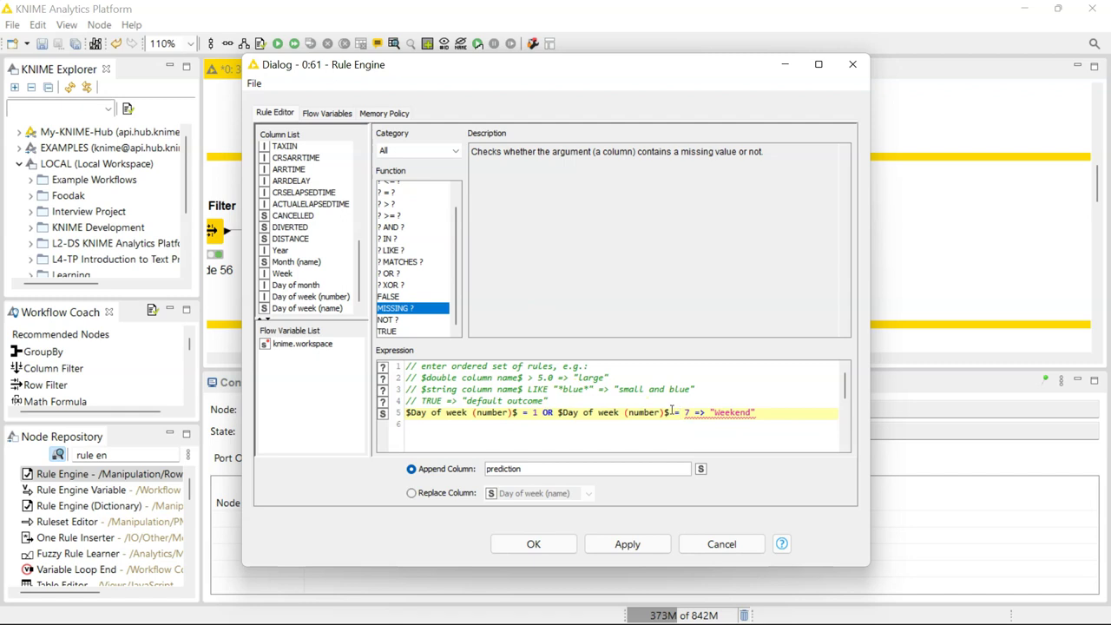
click(792, 414)
key(Return)
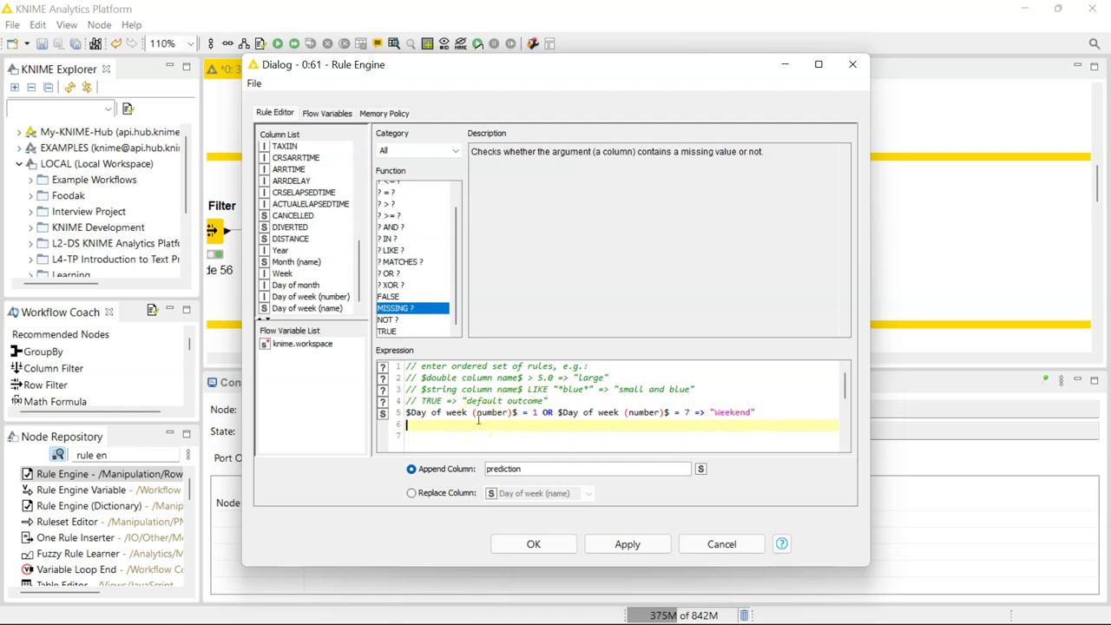
Add the fallback rule TRUE => "Weekday" and clear the default appended column name
text(TRUE => "Weekday")
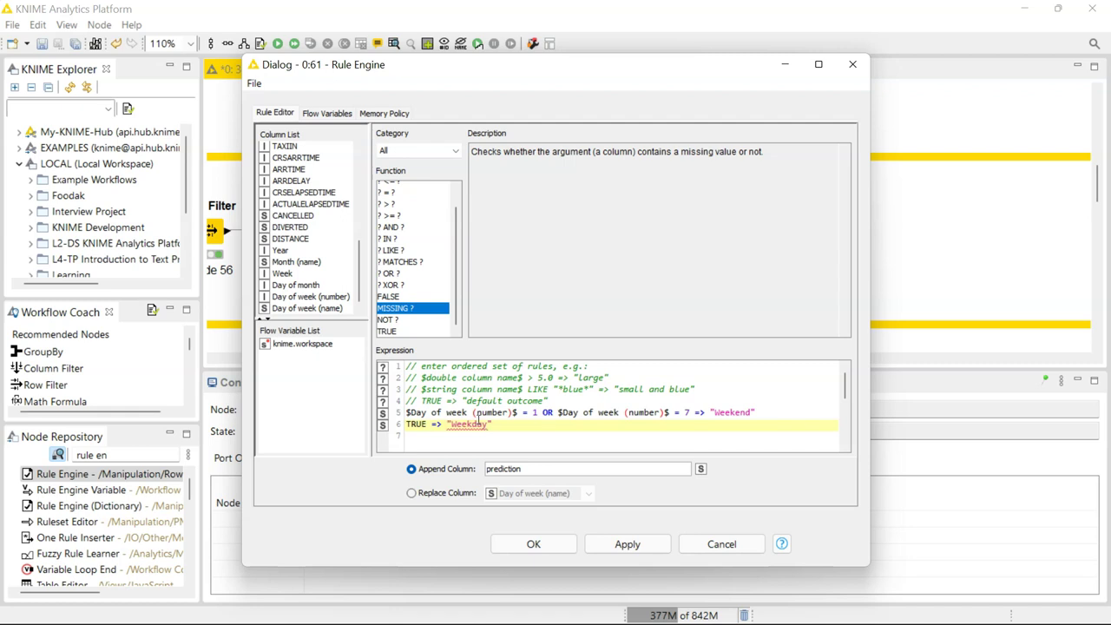
key(BackSpace)
key(BackSpace)
key(BackSpace)
key(BackSpace)
key(BackSpace)
key(BackSpace)
key(BackSpace)
key(BackSpace)
key(BackSpace)
key(BackSpace)
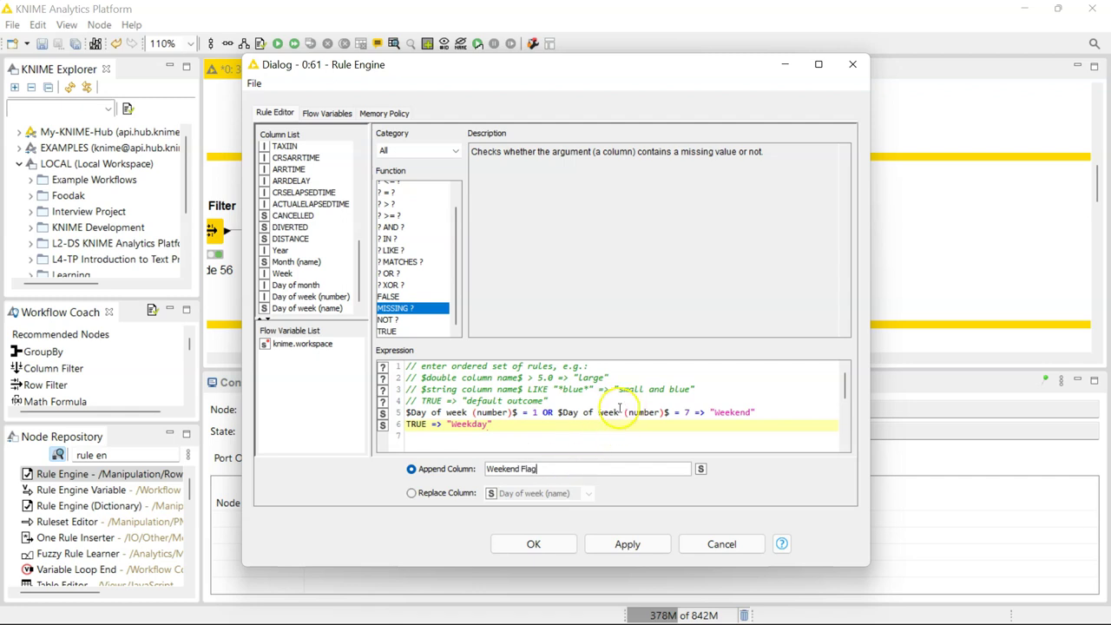
double_click(549, 412)
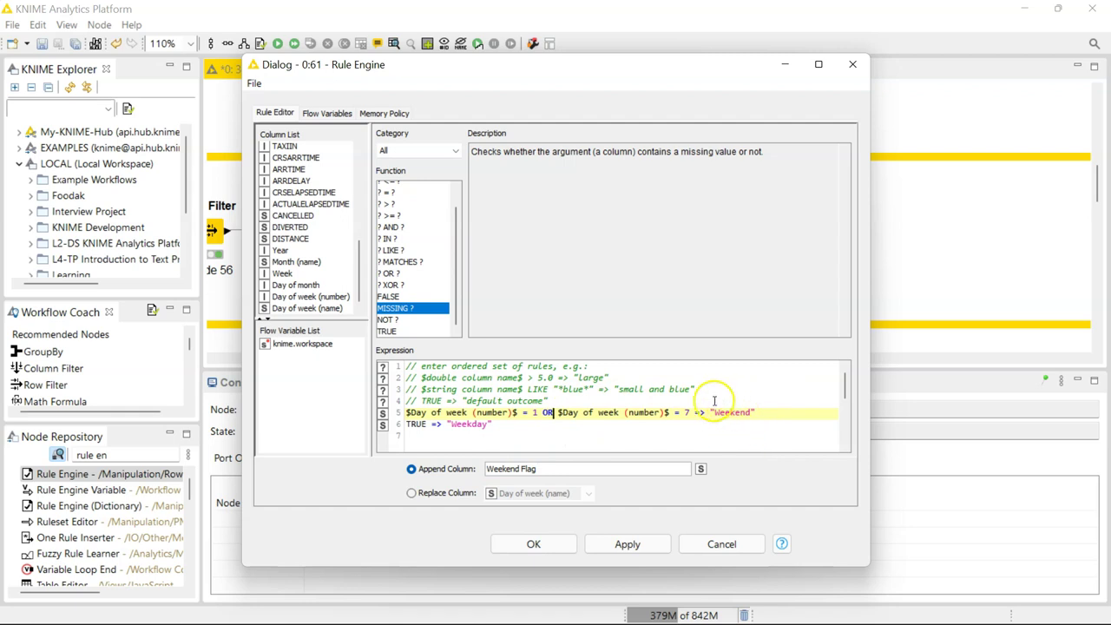
click(510, 434)
click(507, 417)
click(504, 423)
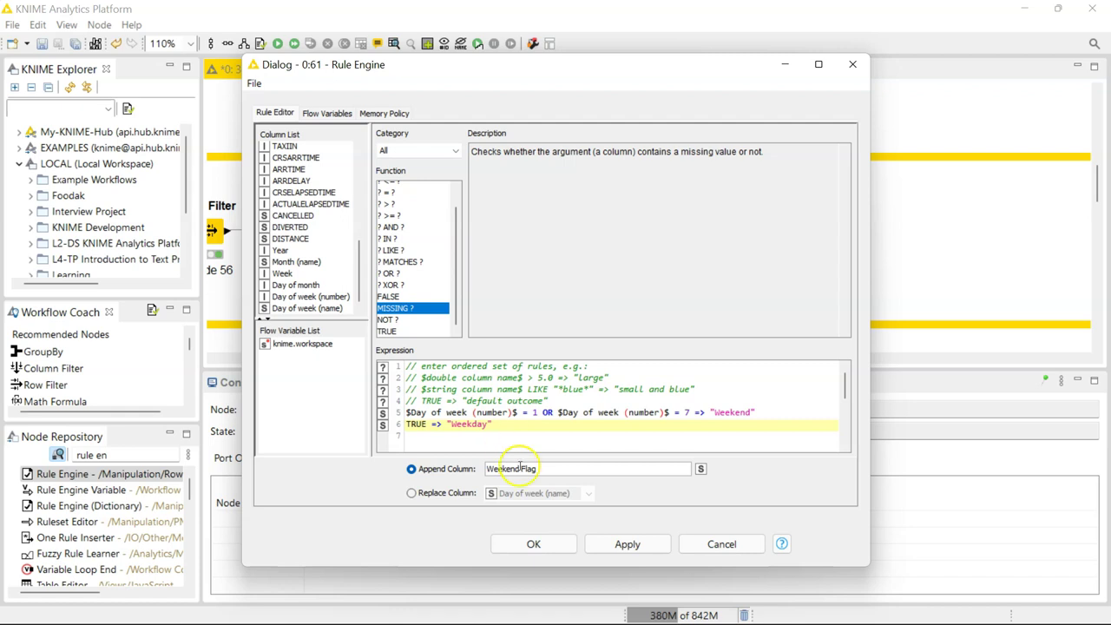
Apply the rules, execute the Rule Engine, and check the Weekend Flag column in its output
click(533, 543)
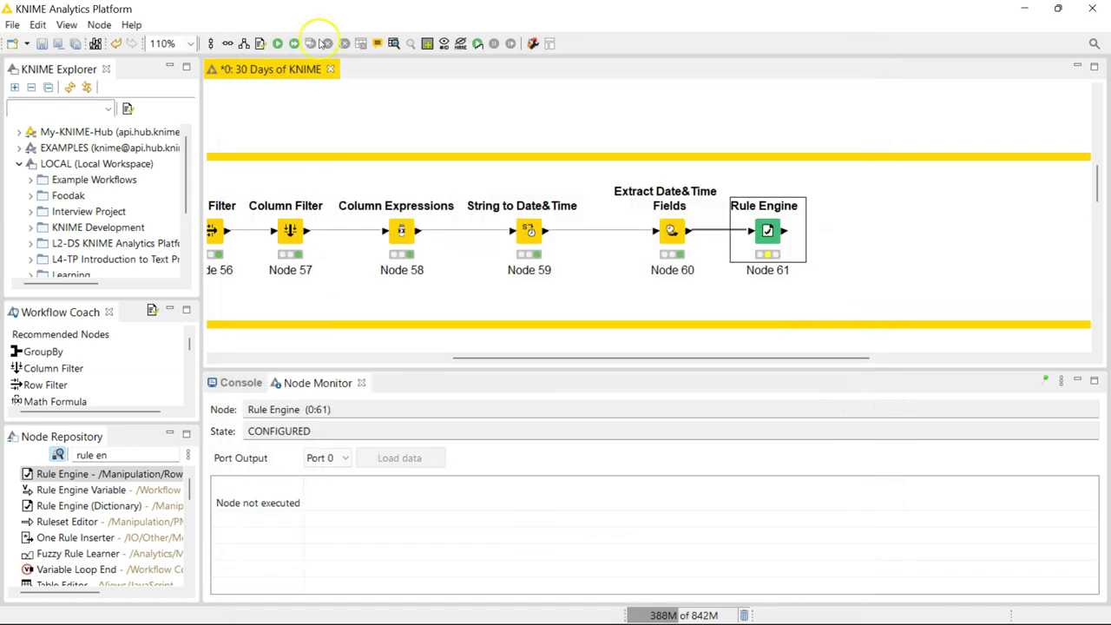
click(277, 43)
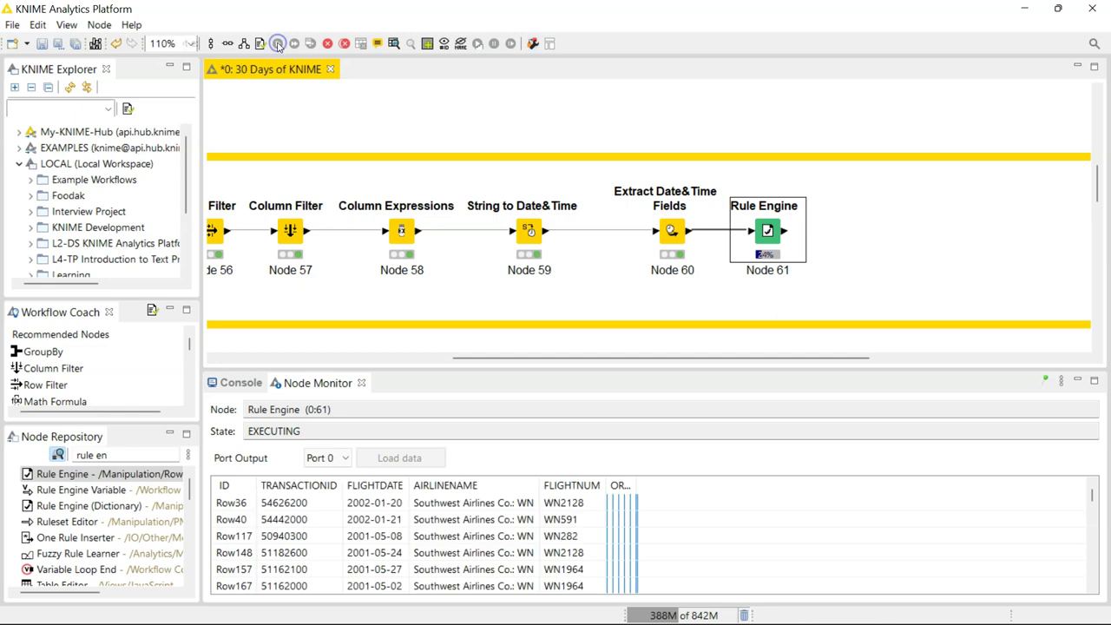
drag(433, 586, 1053, 621)
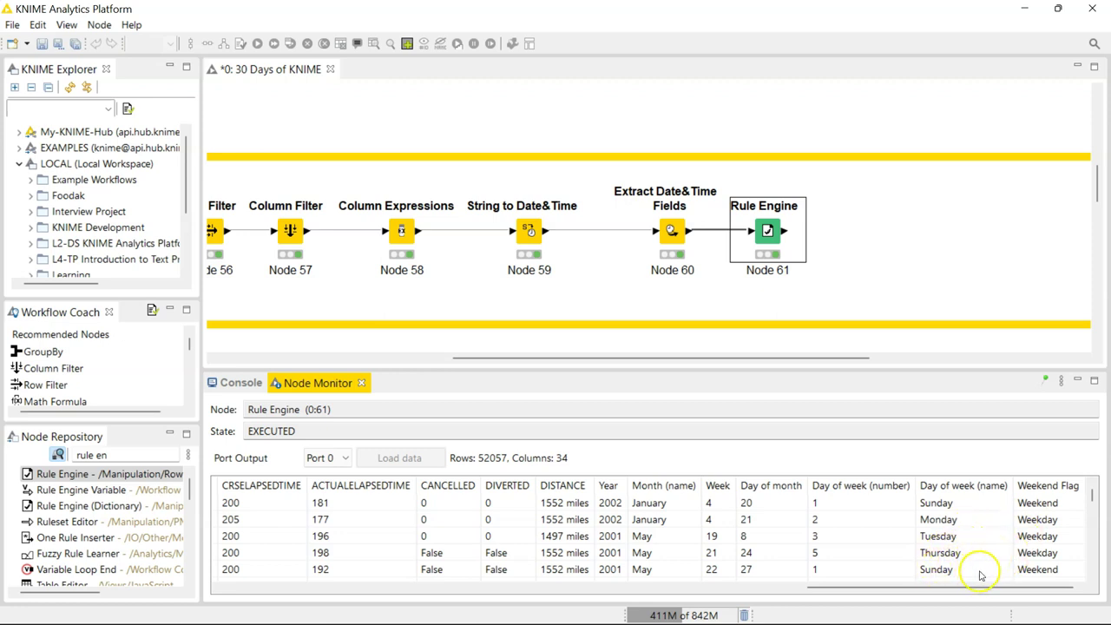
scroll(981, 556, down, 5)
click(1018, 524)
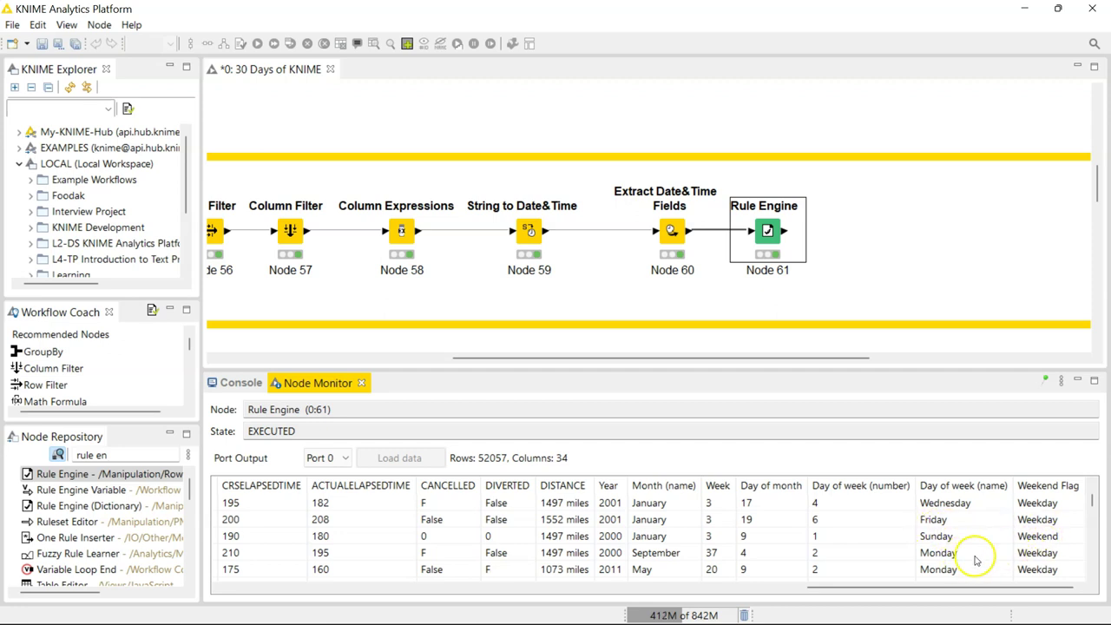
scroll(975, 562, down, 1)
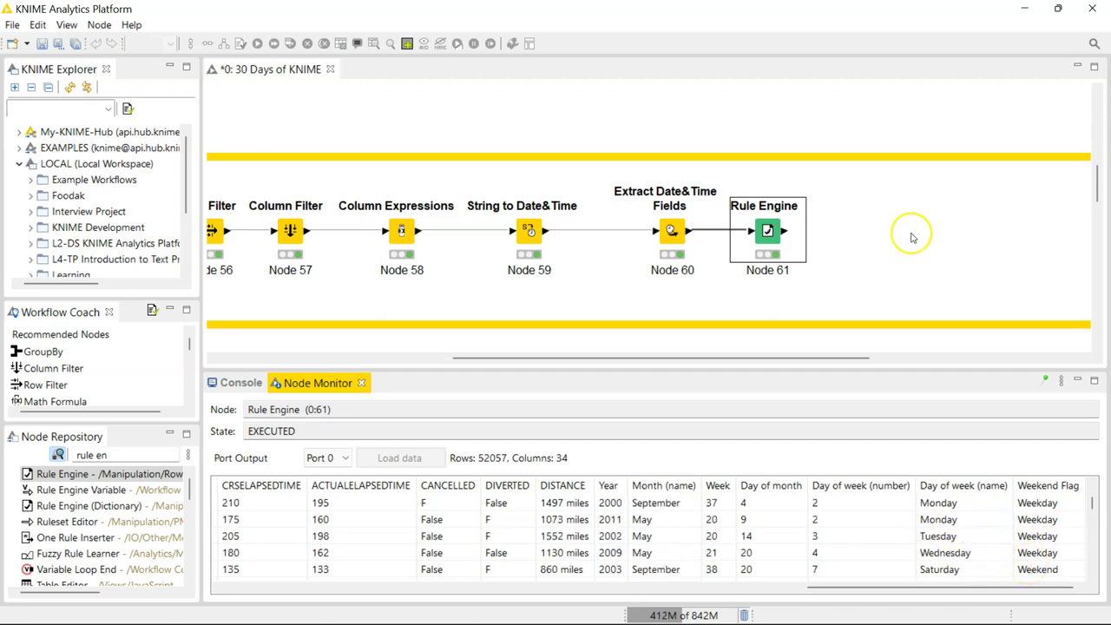
double_click(768, 231)
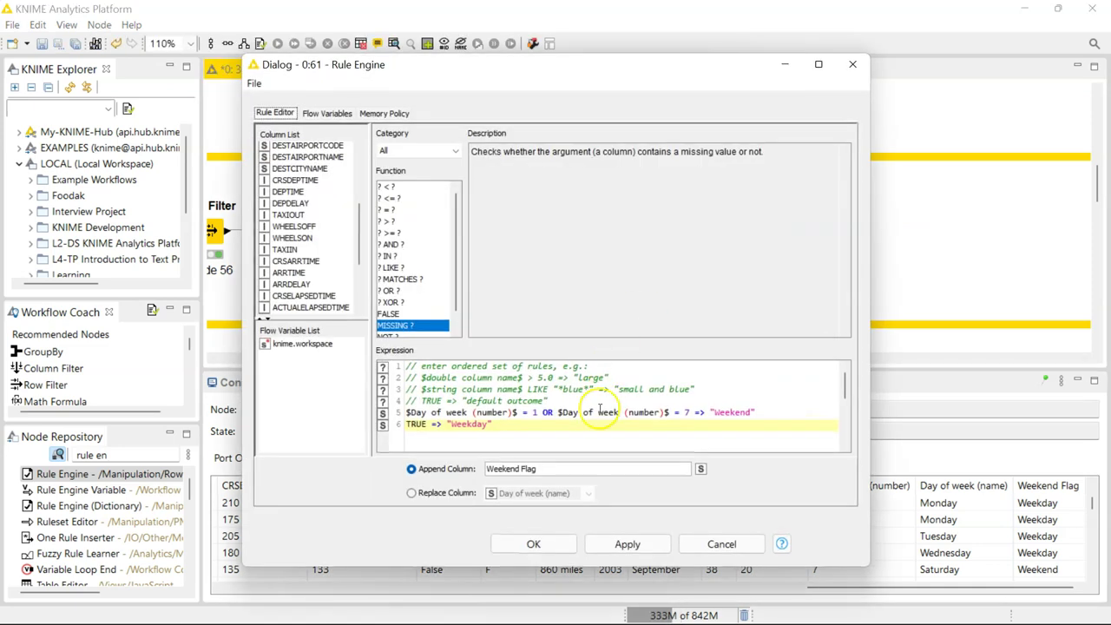
click(507, 402)
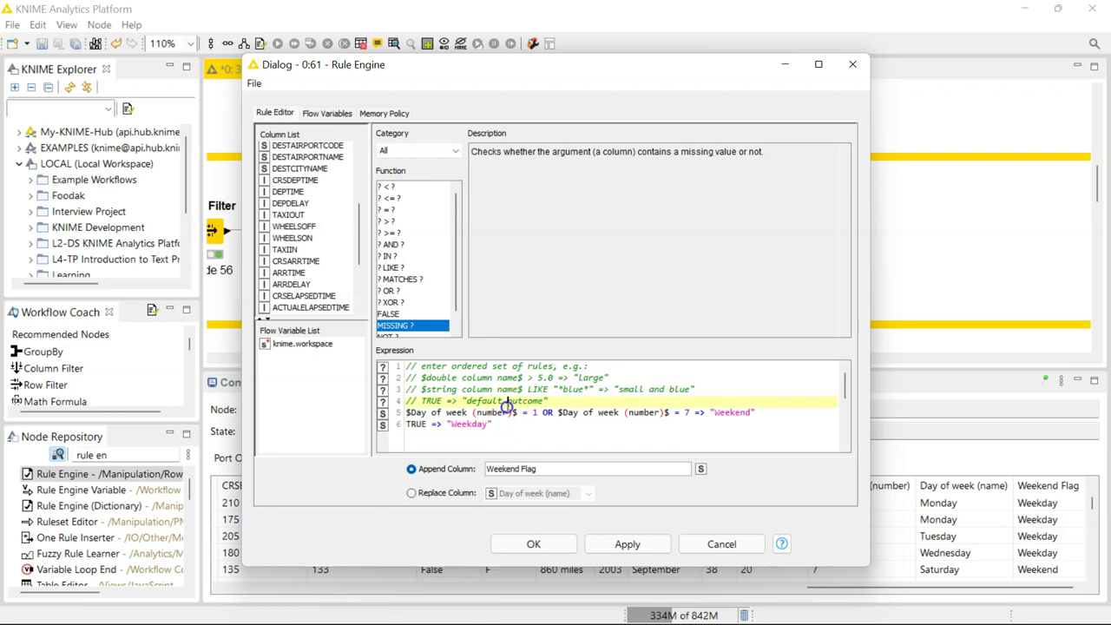
click(562, 389)
click(503, 425)
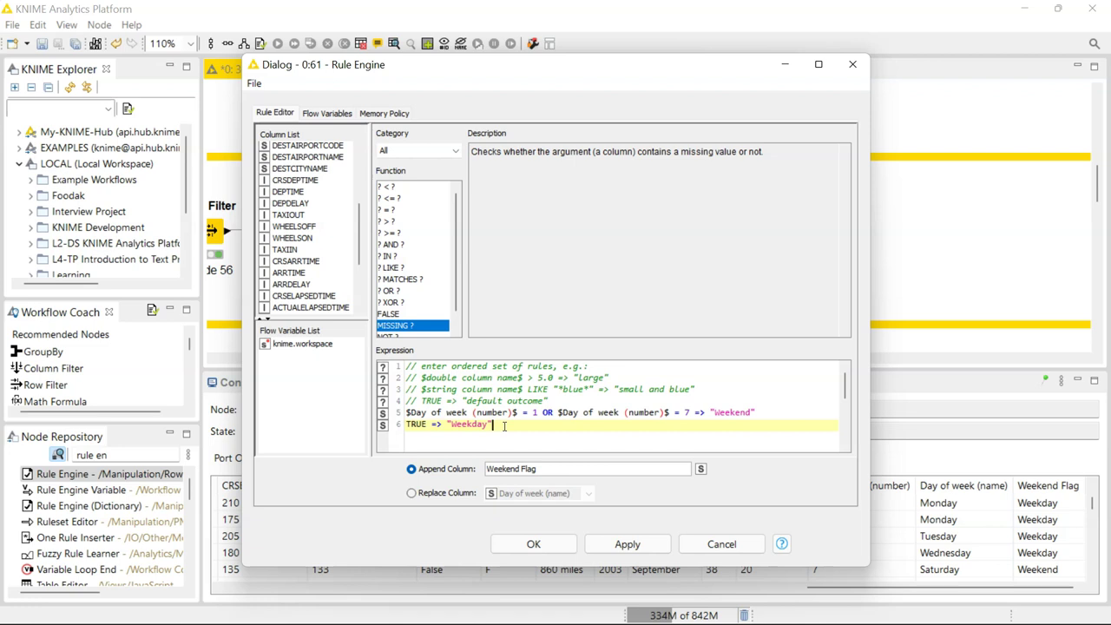
scroll(427, 231, down, 1)
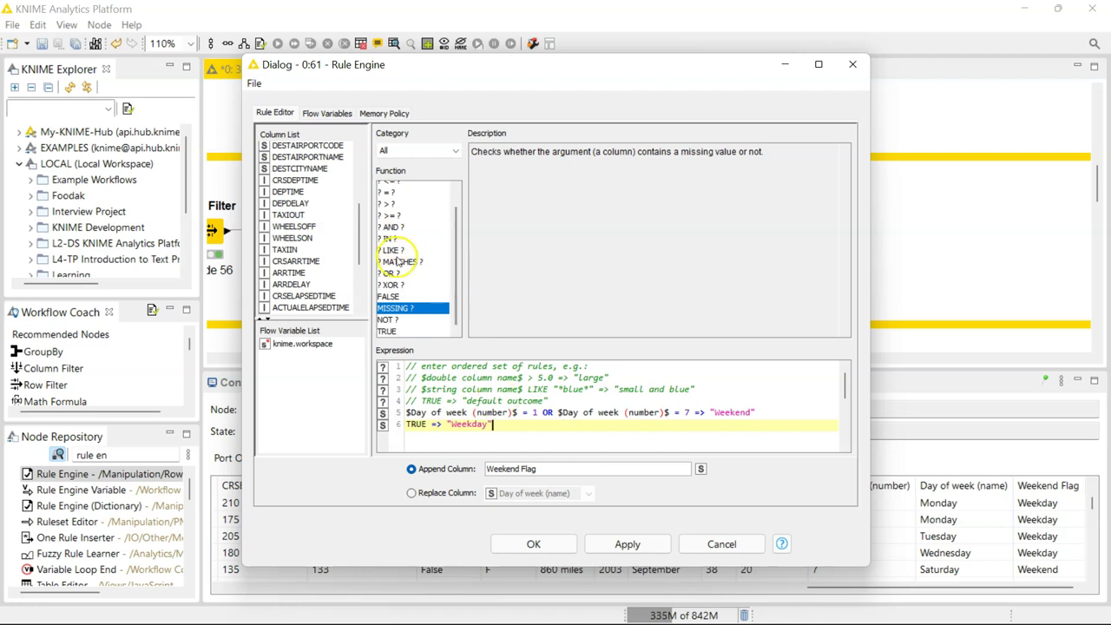
click(530, 543)
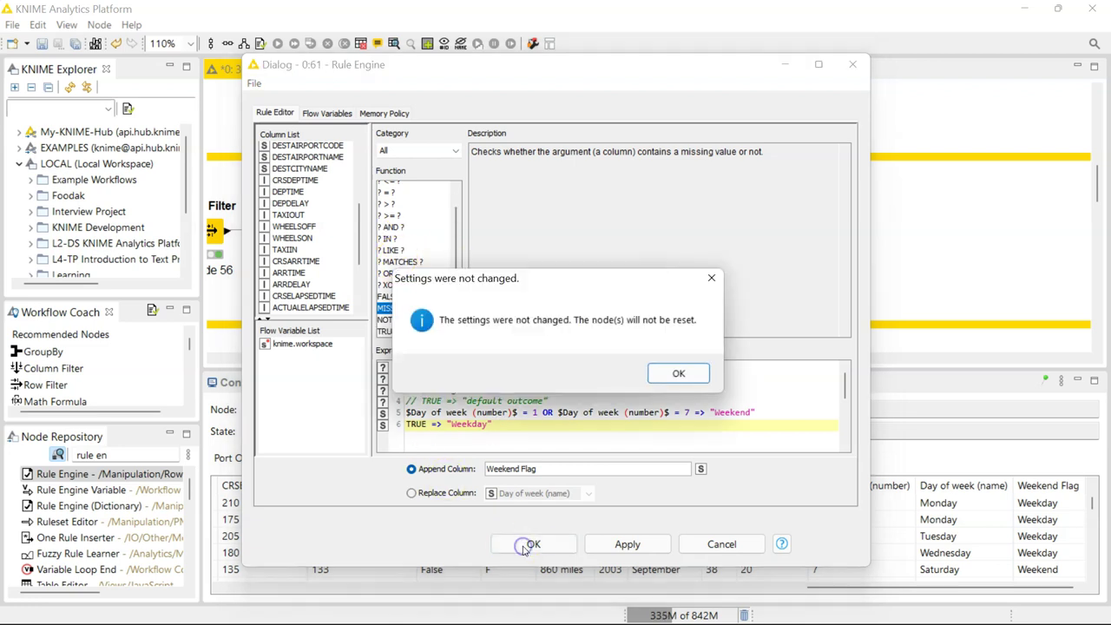
click(675, 373)
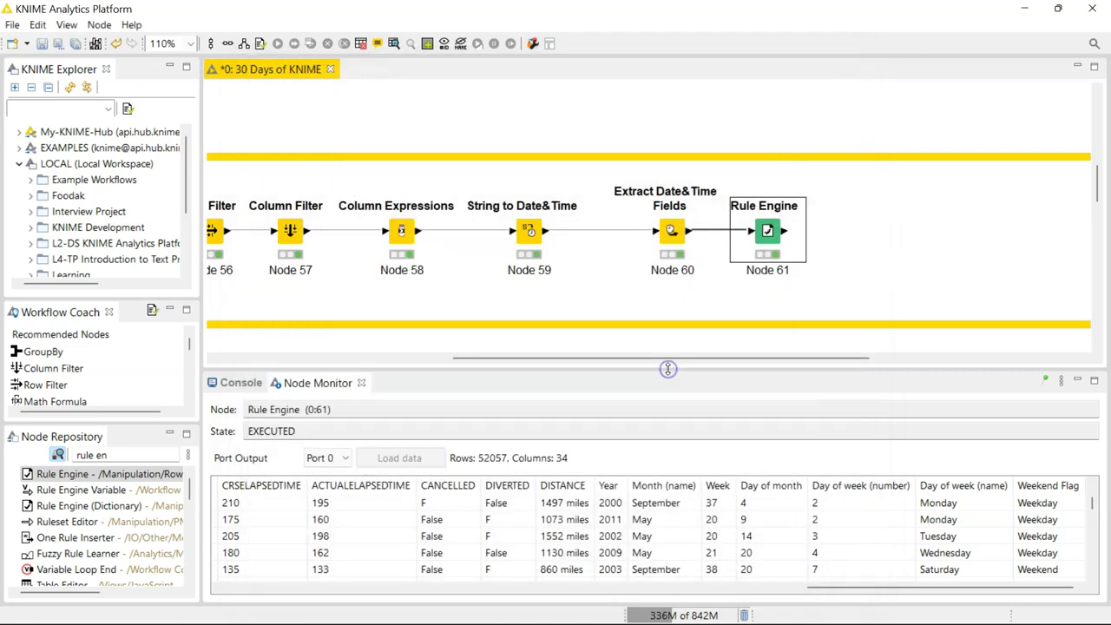
scroll(693, 226, left, 5)
scroll(693, 225, right, 9)
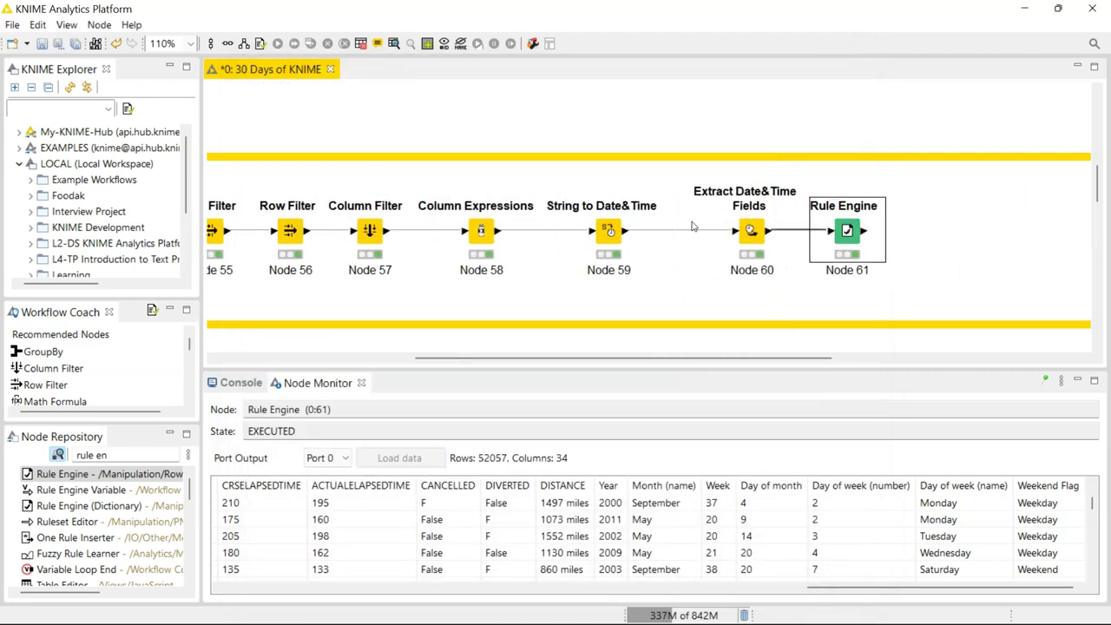
scroll(693, 226, left, 9)
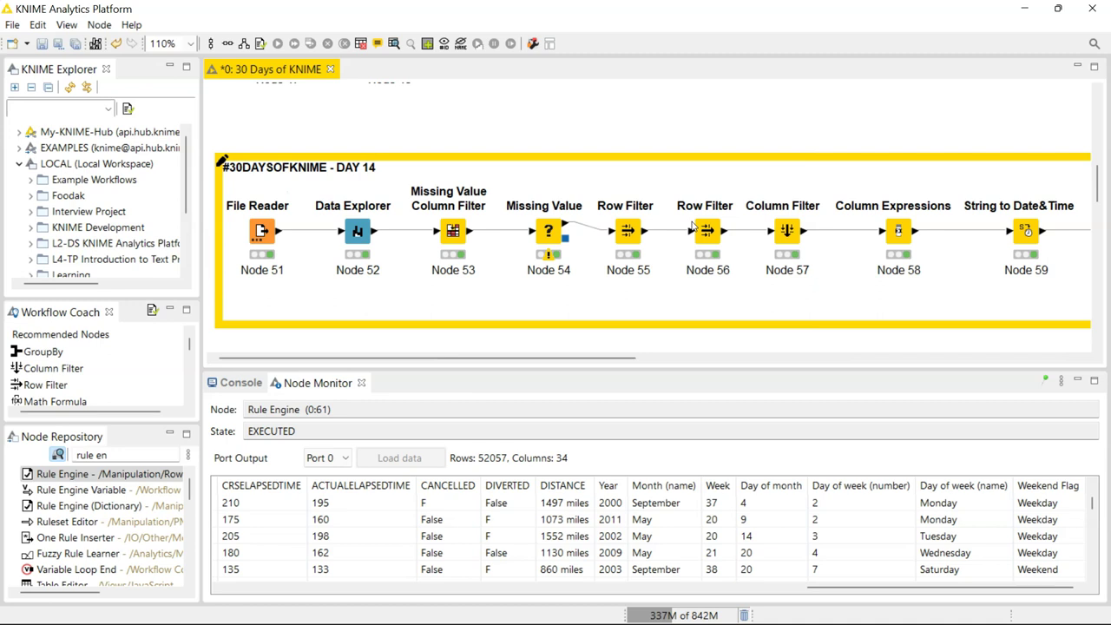
scroll(693, 226, right, 4)
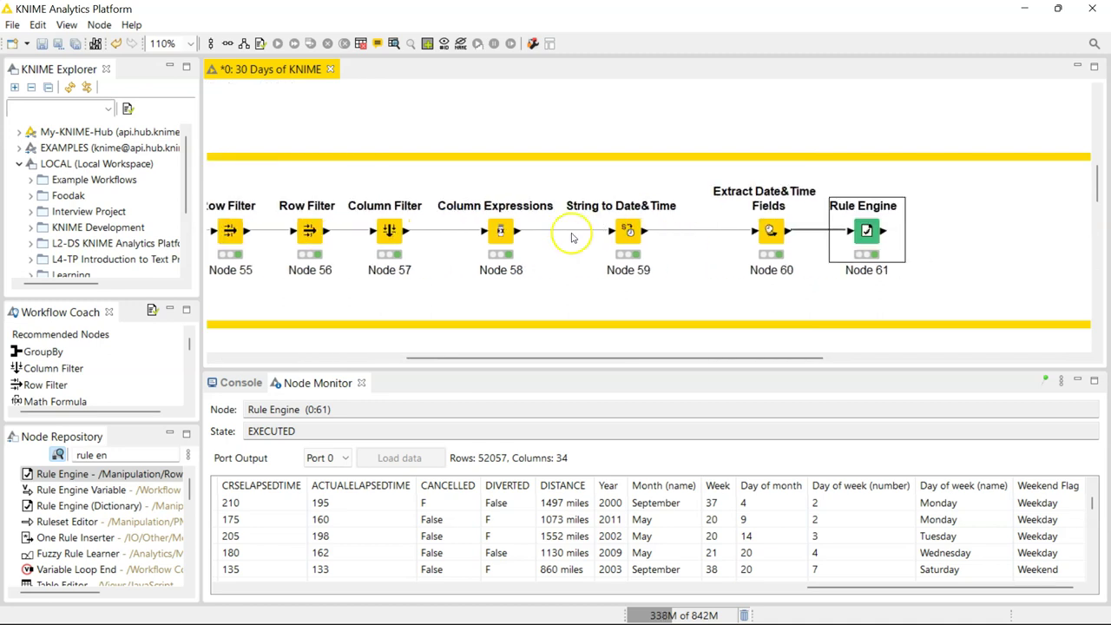